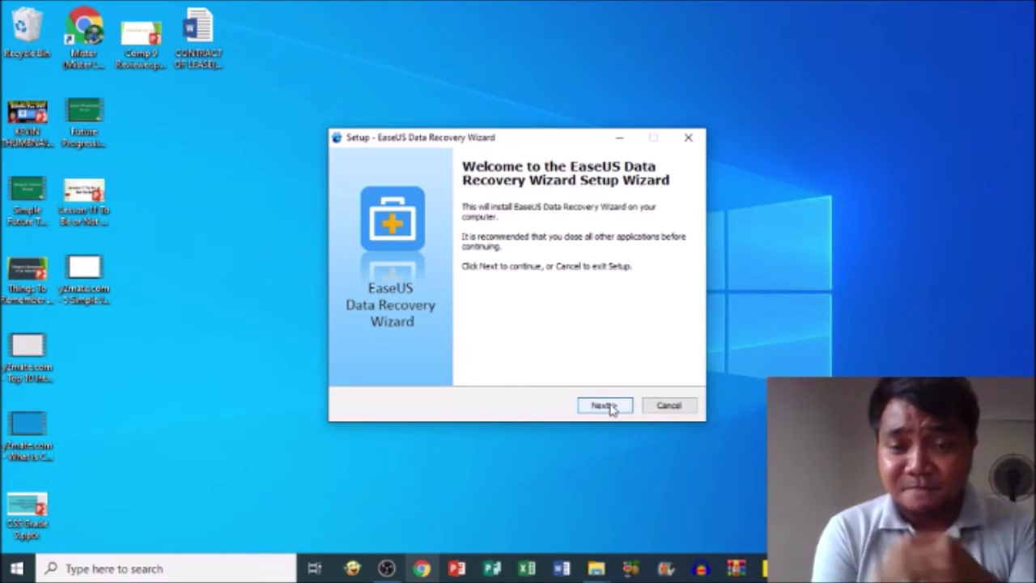
- Accept the license and install into the existing default Program Files folder with a desktop icon
click(606, 406)
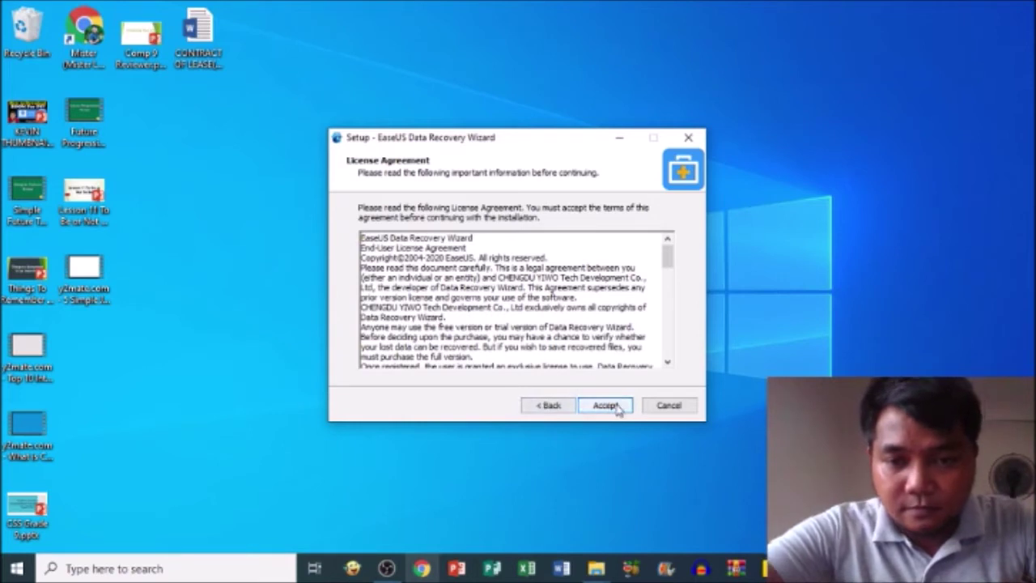
click(617, 408)
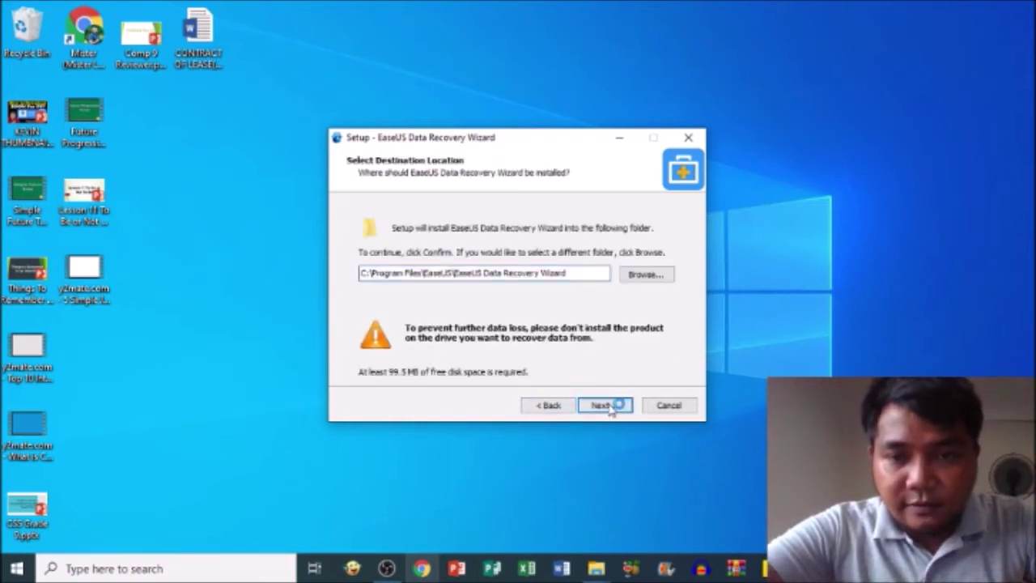
click(607, 405)
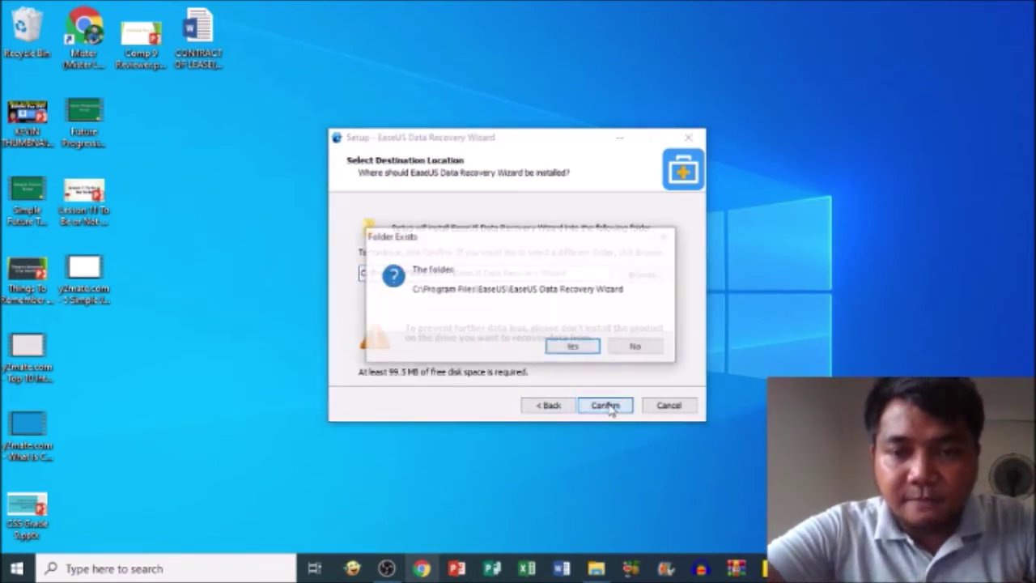
click(590, 350)
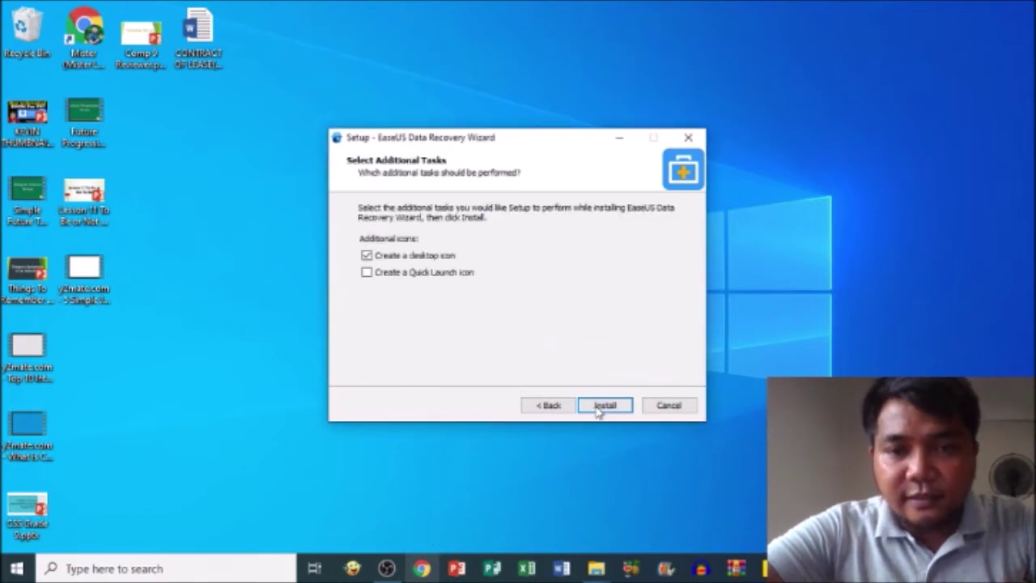
click(600, 412)
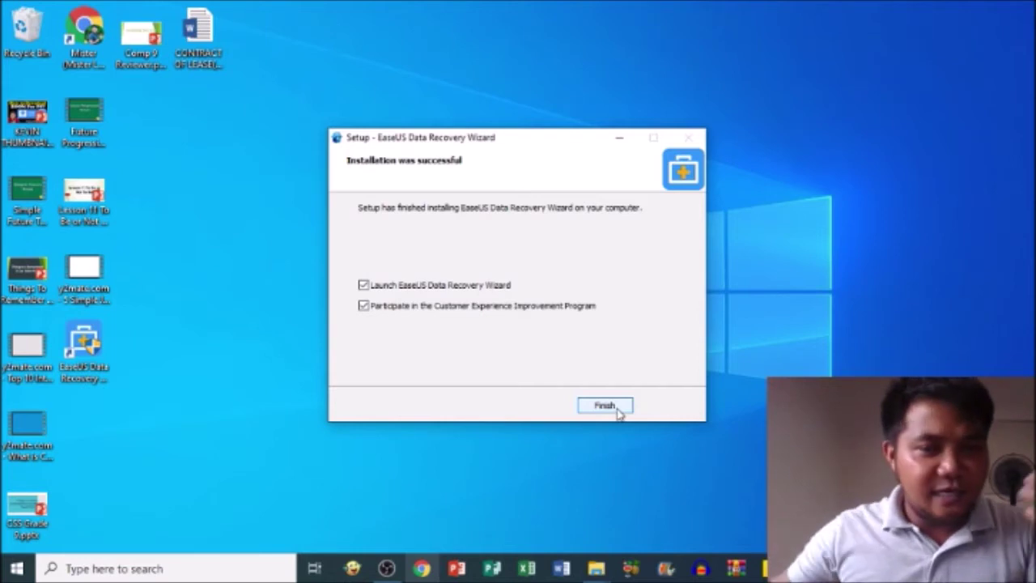
- Finish setup with Launch EaseUS Data Recovery Wizard left checked
click(620, 408)
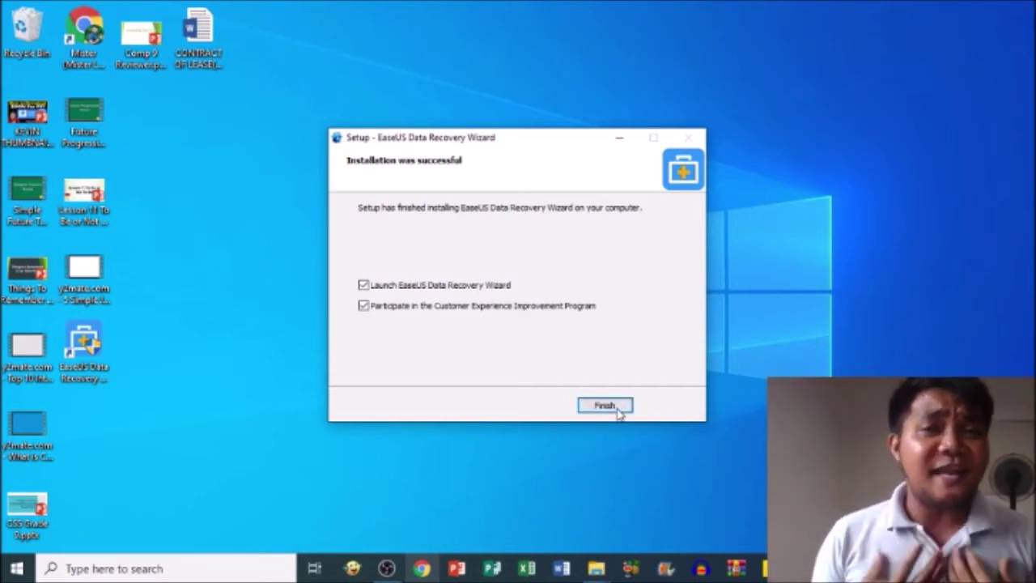
click(620, 409)
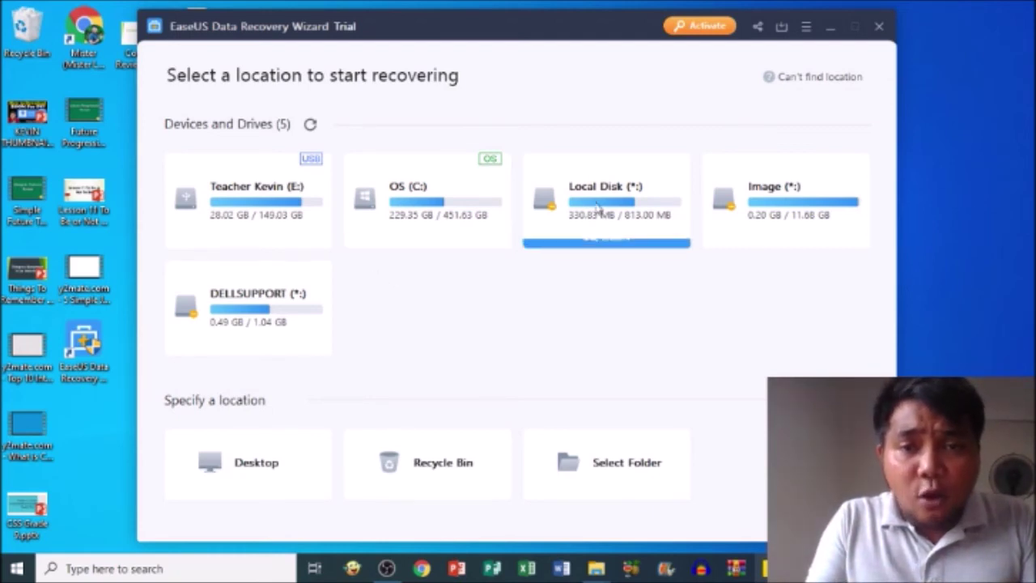
mouse_move(606, 198)
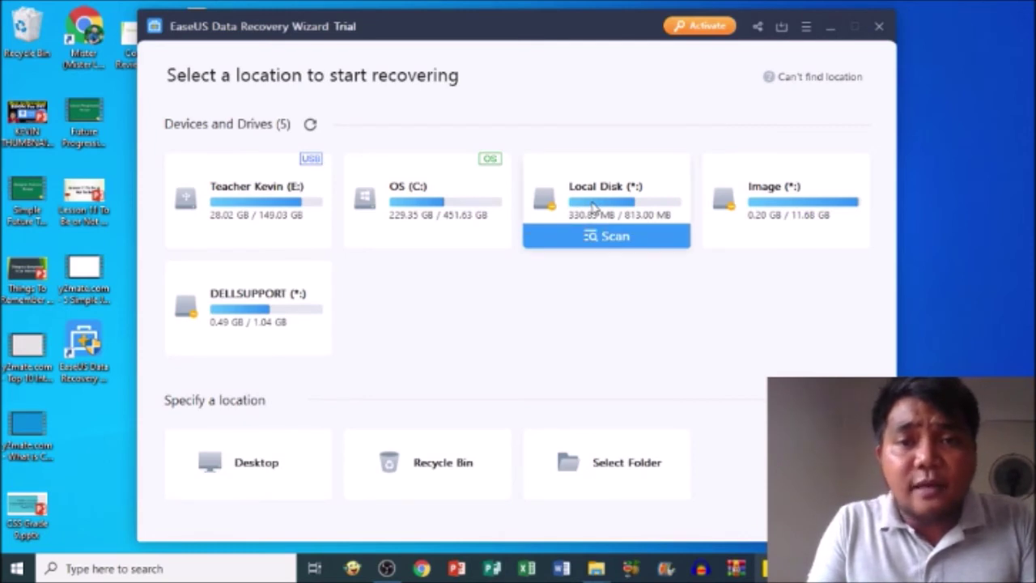
- Scan Local Disk and check both System Volume Information folders, Recovery, and Recovery.txt
click(611, 240)
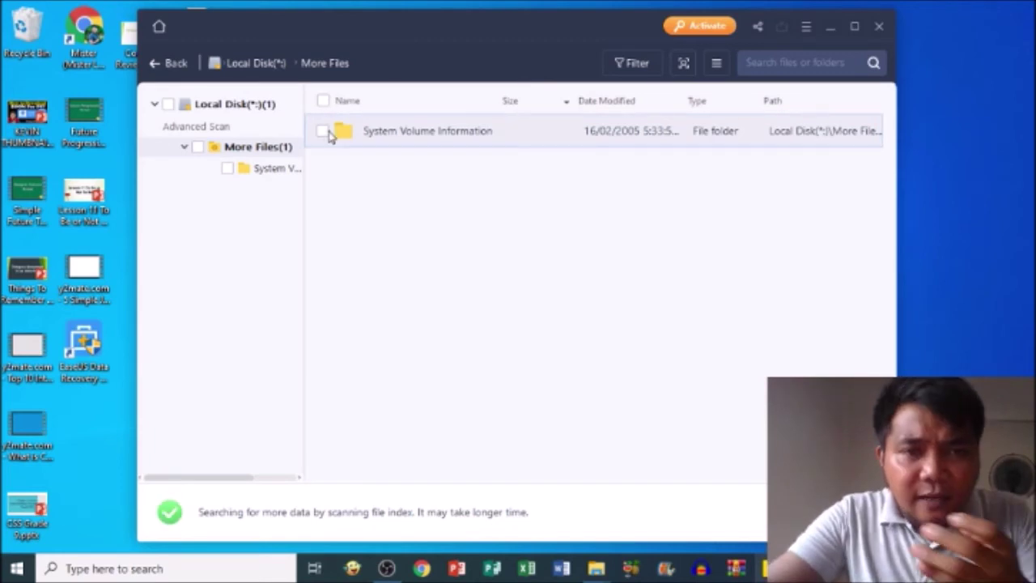
click(323, 131)
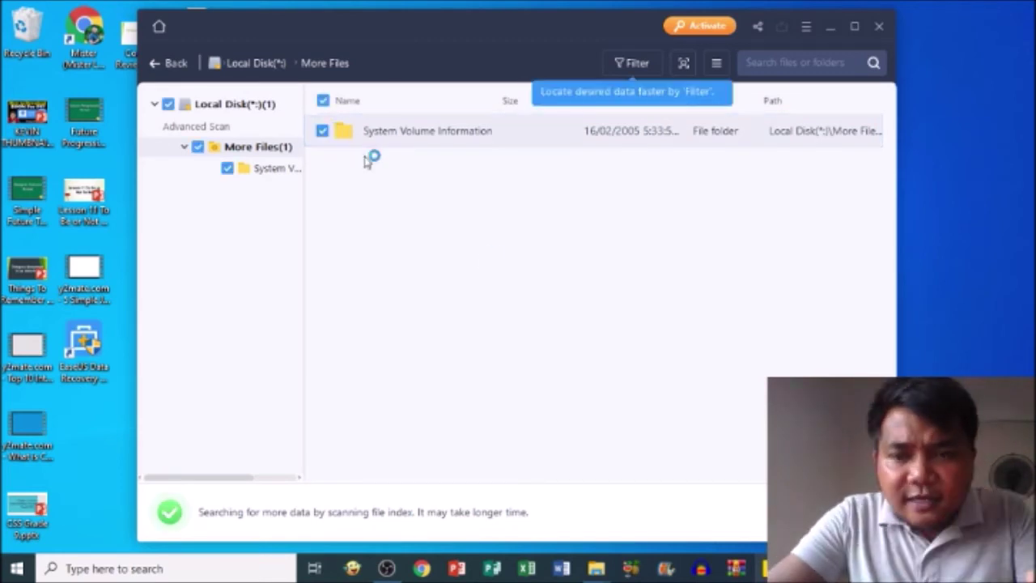
click(323, 132)
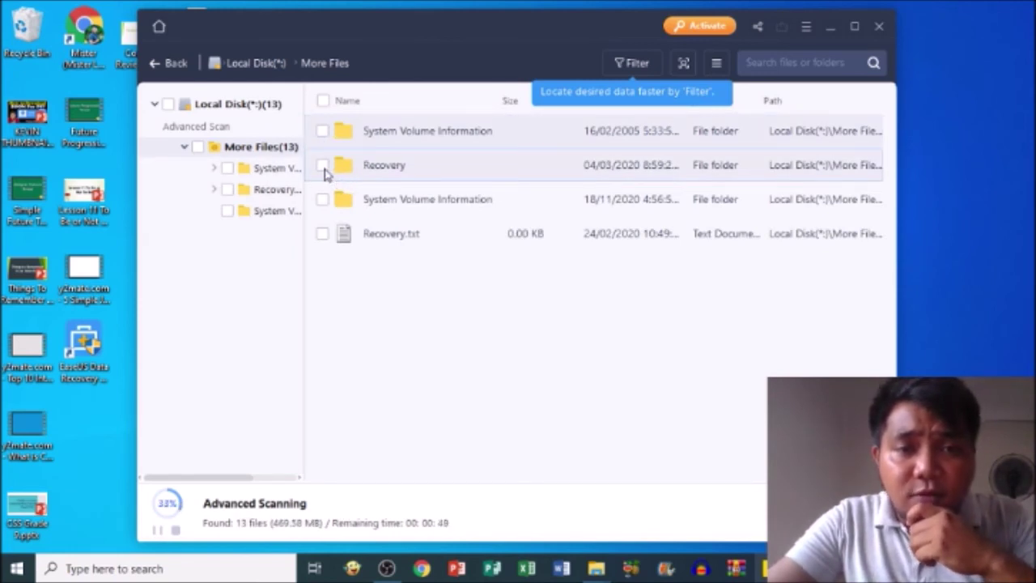
click(323, 166)
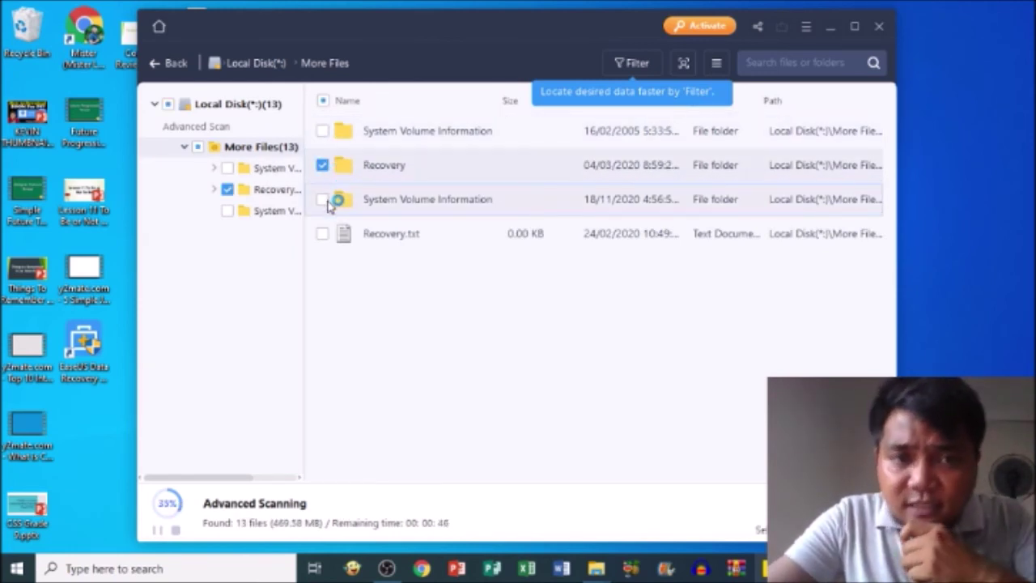
click(325, 201)
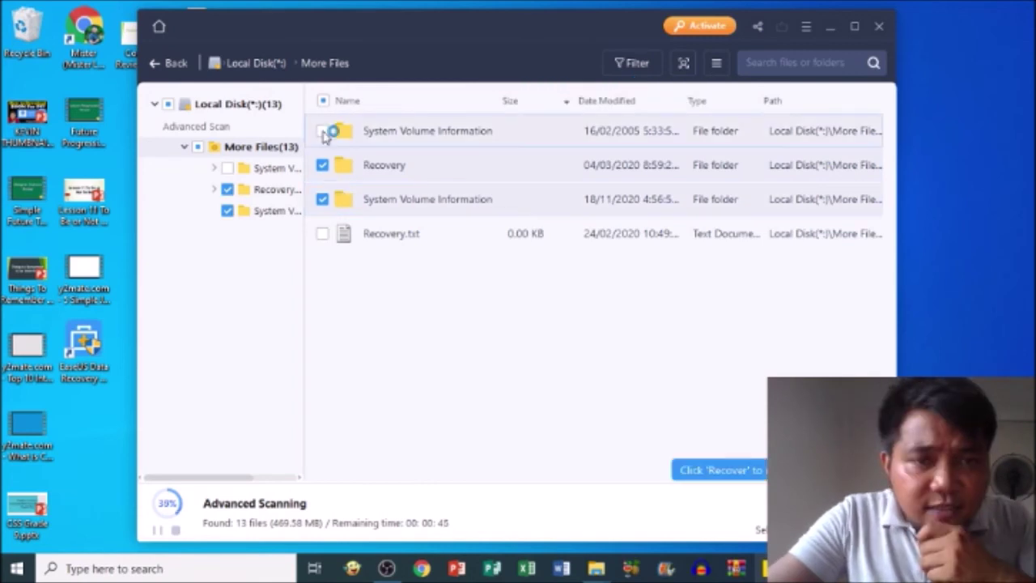
click(323, 132)
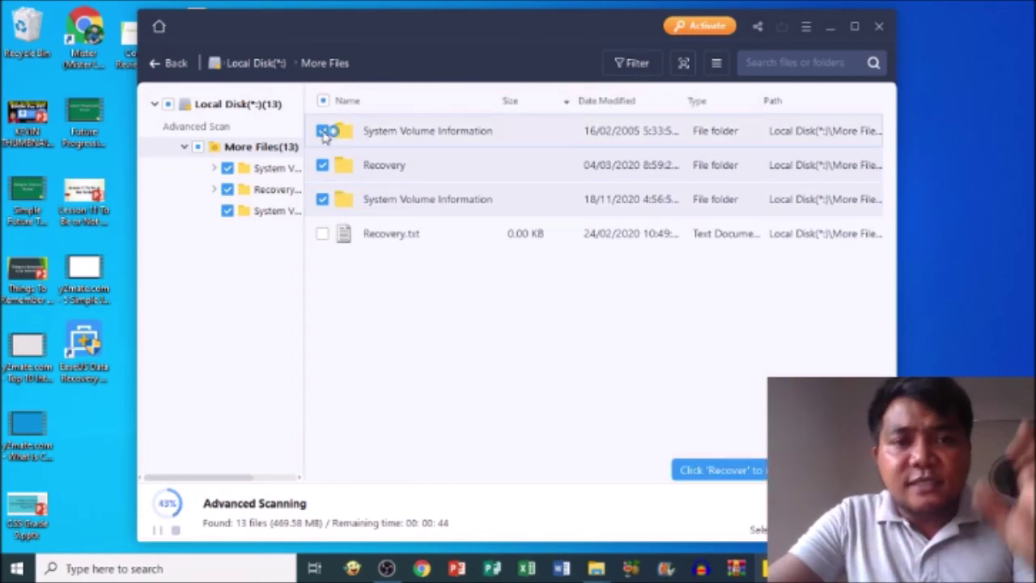
click(324, 234)
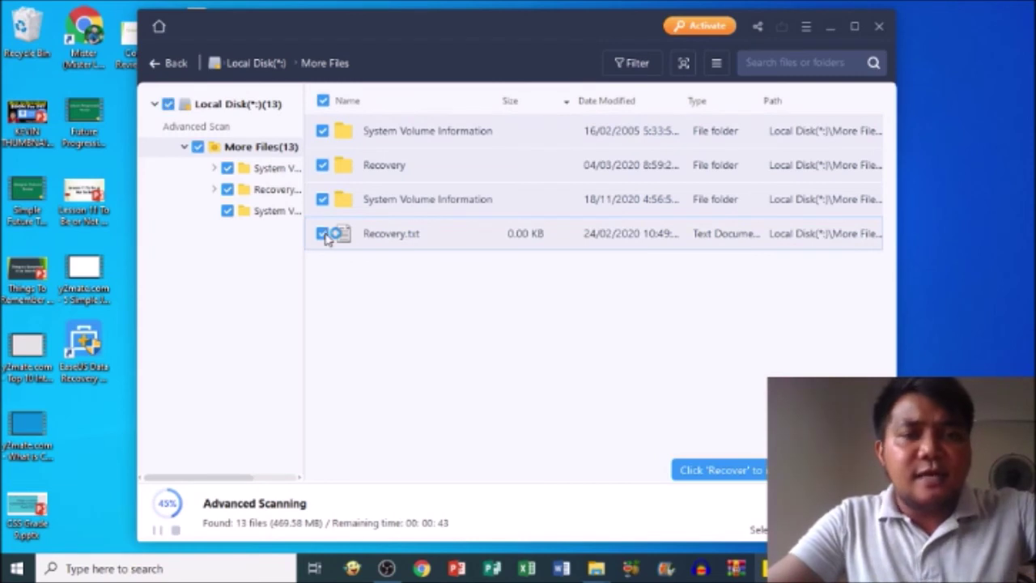